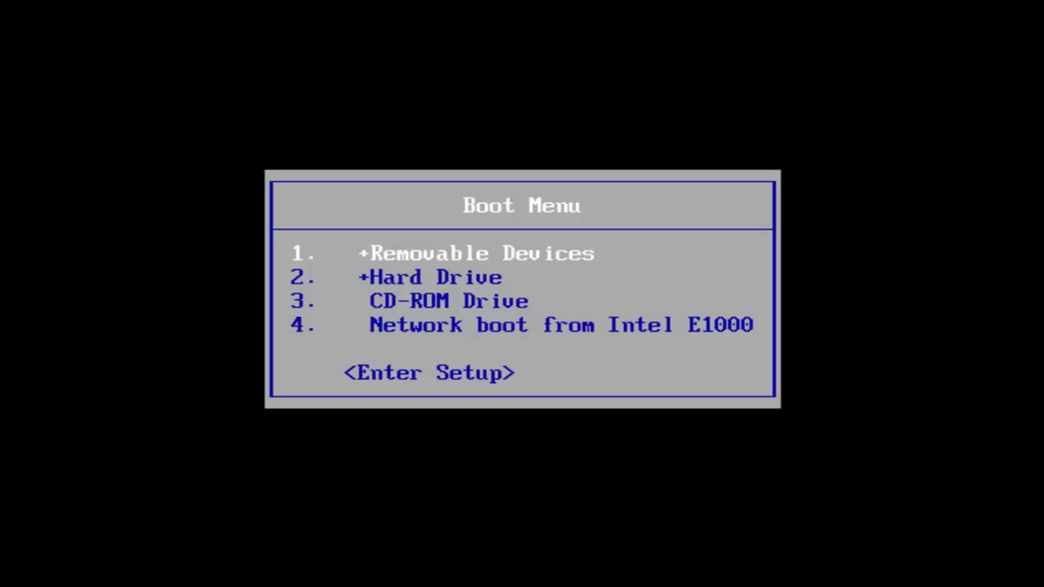
{"action": "key", "text": "Down"}
{"action": "key", "text": "Down"}
{"action": "key", "text": "Down"}
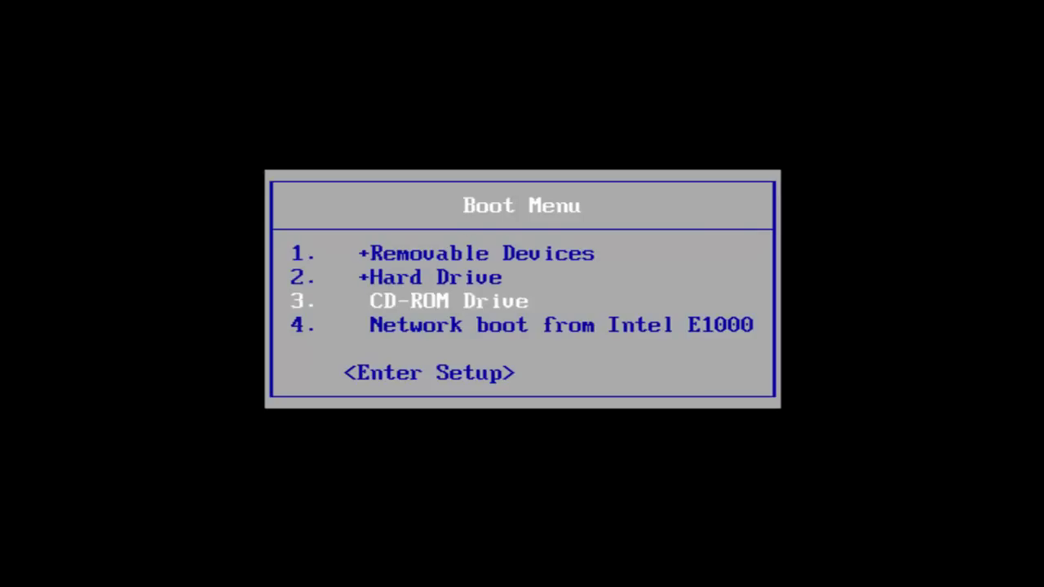
{"action": "key", "text": "Up"}
{"action": "key", "text": "Up"}
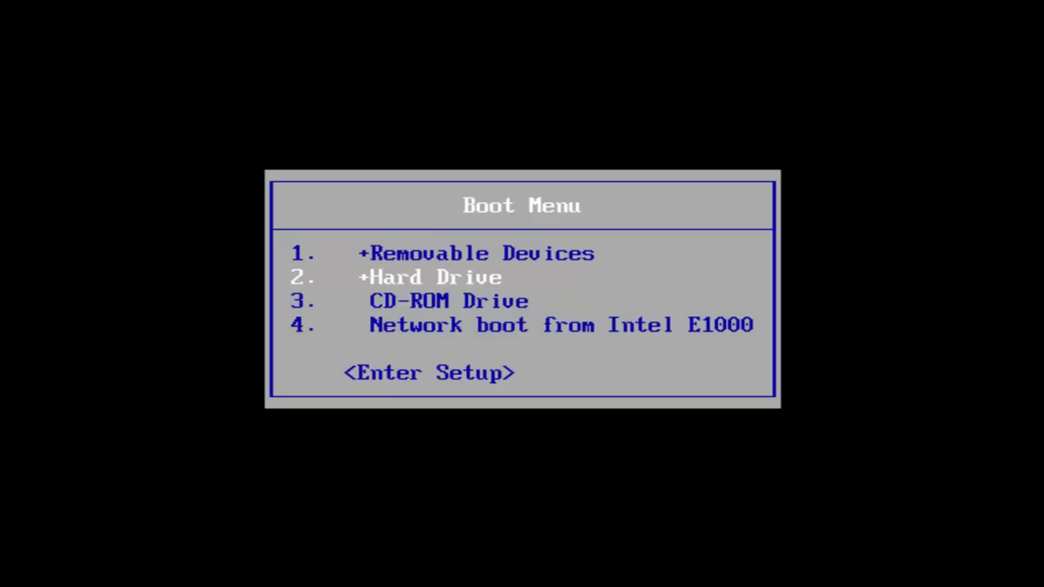
{"action": "key", "text": "Down"}
{"action": "key", "text": "Down"}
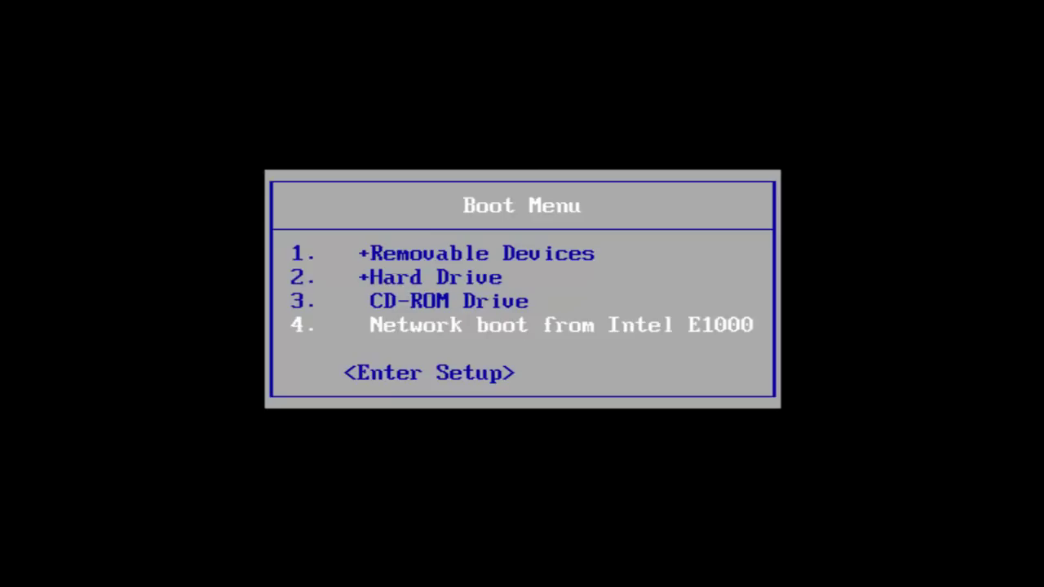
{"action": "key", "text": "Up"}
{"action": "key", "text": "Up"}
{"action": "key", "text": "Up"}
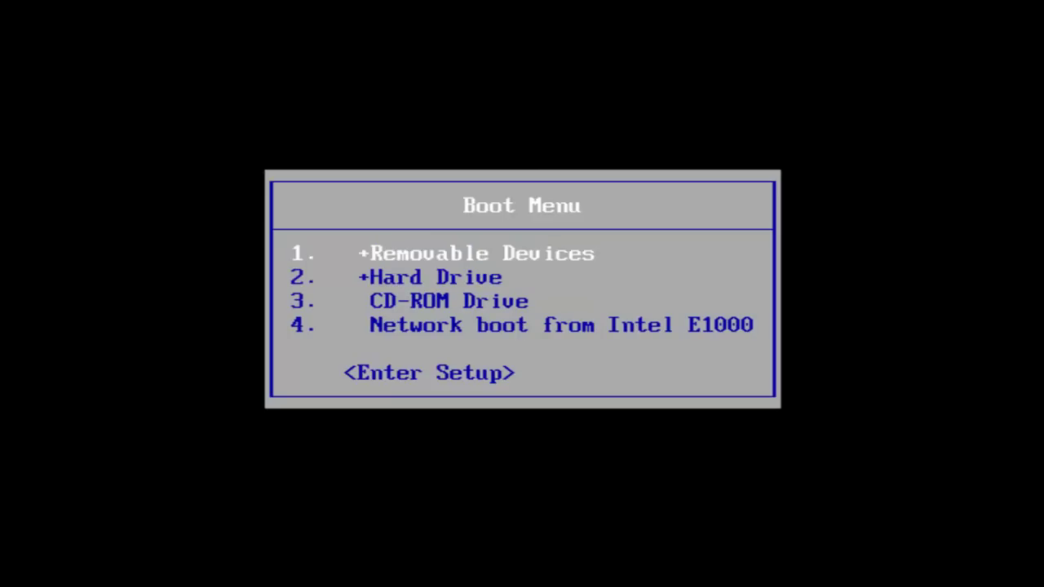
{"action": "key", "text": "Down"}
{"action": "key", "text": "Down"}
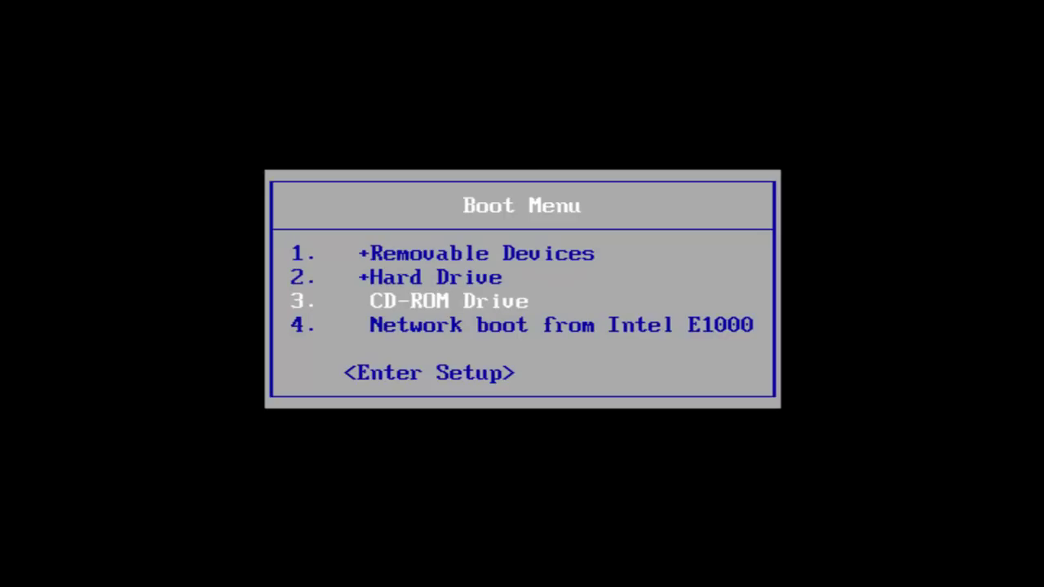
{"action": "key", "text": "Up"}
{"action": "key", "text": "Up"}
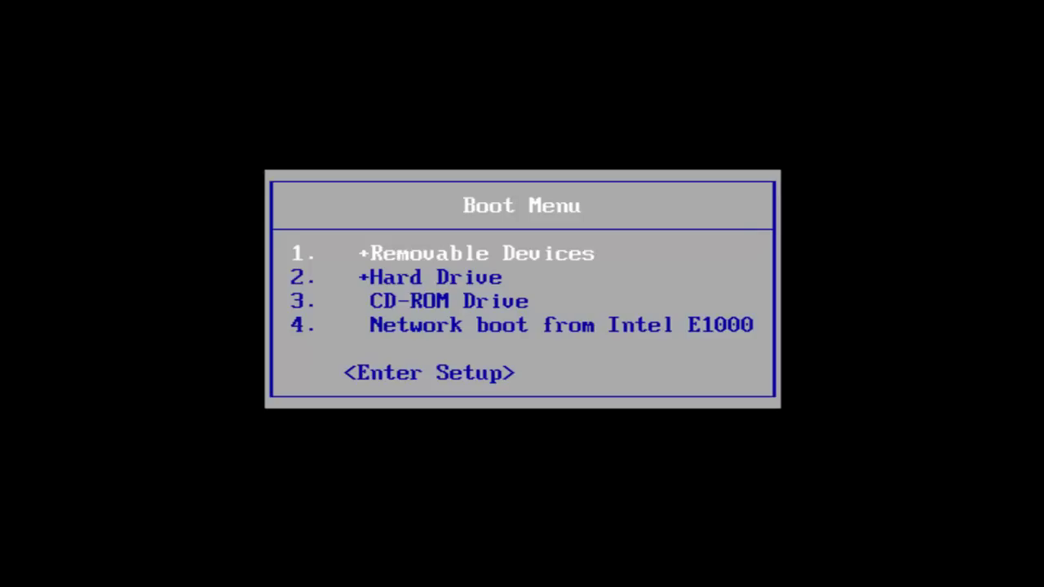
Boot the computer from the CD-ROM drive
{"action": "key", "text": "Down"}
{"action": "key", "text": "Down"}
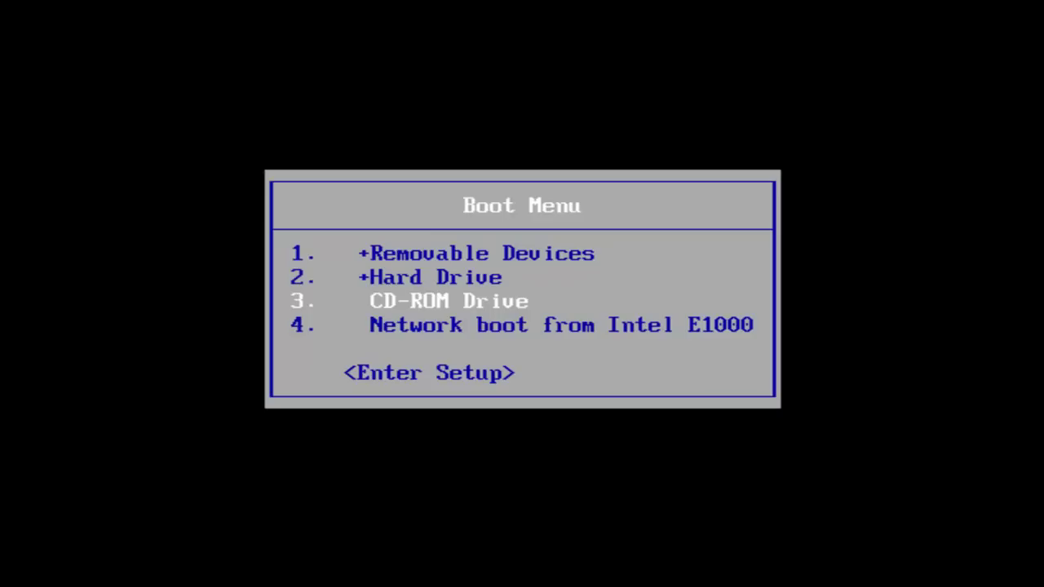
{"action": "key", "text": "Return"}
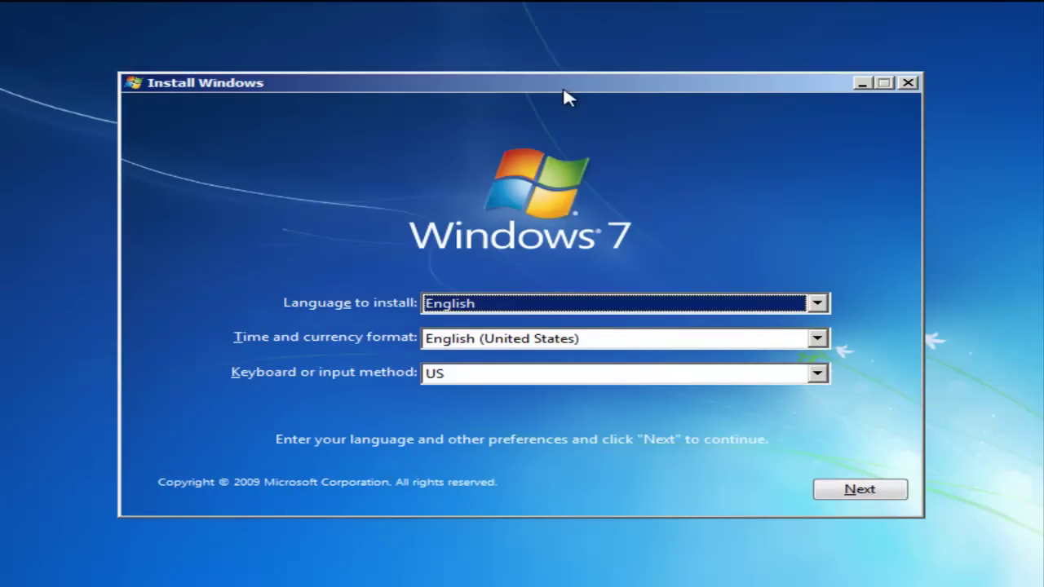
Accept the default language settings, choose to repair the computer, and continue with the recovery tools for the Windows 7 installation
{"action": "left_click", "coordinate": [858, 491]}
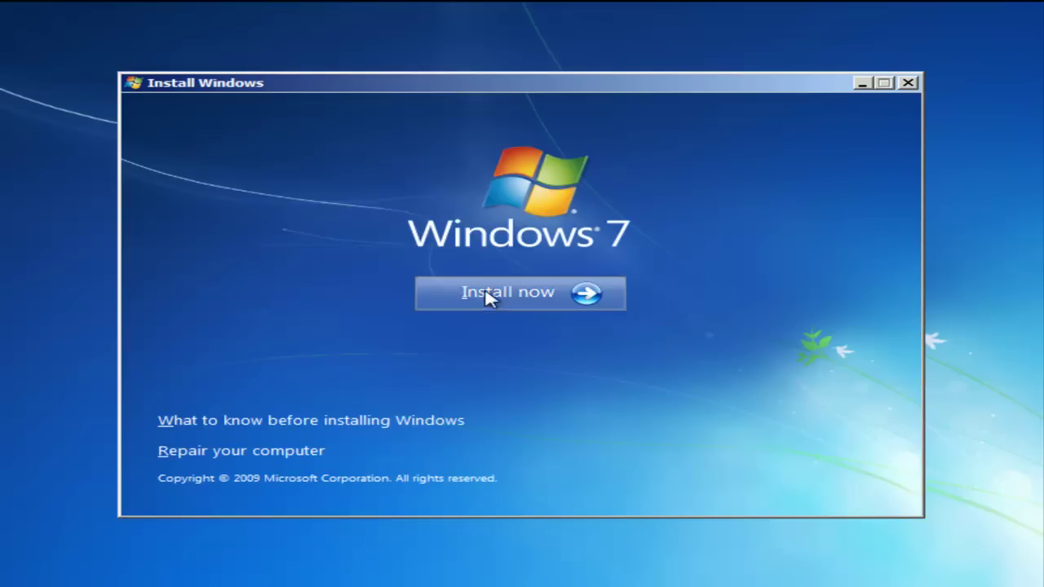
{"action": "left_click", "coordinate": [256, 453]}
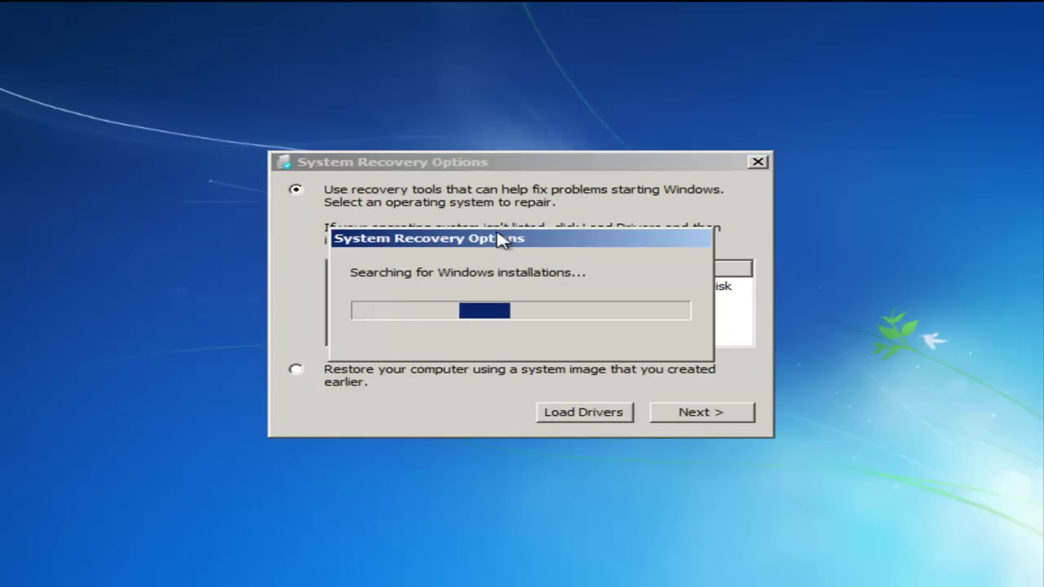
{"action": "left_click_drag", "start_coordinate": [500, 232], "coordinate": [508, 91]}
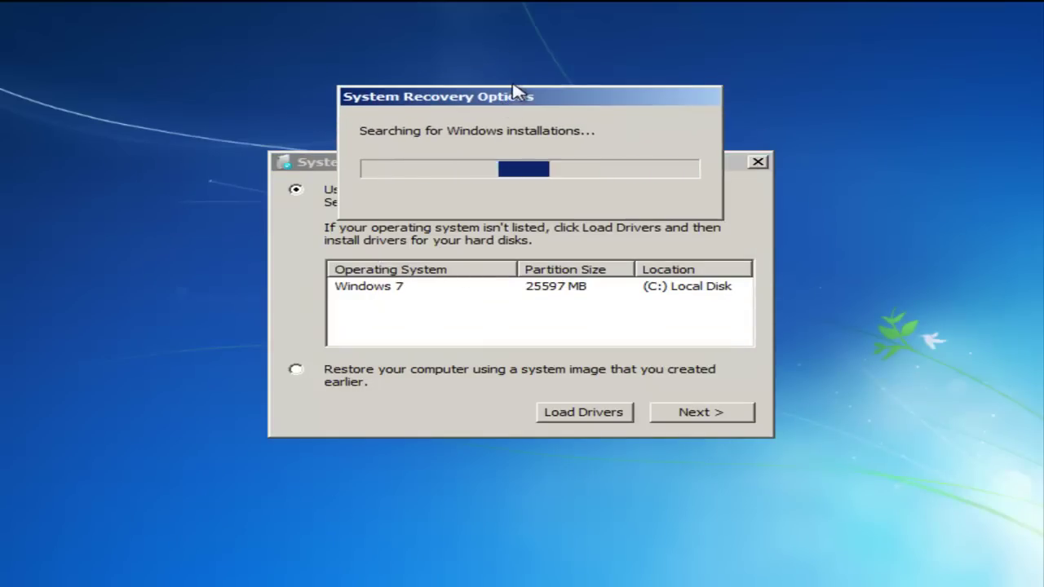
{"action": "left_click_drag", "start_coordinate": [515, 96], "coordinate": [482, 239]}
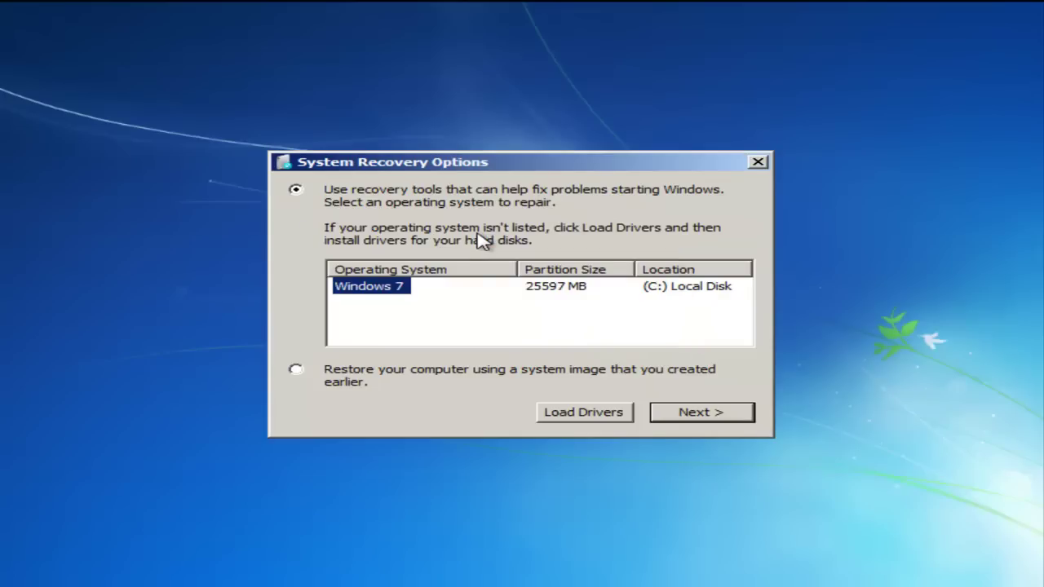
{"action": "left_click", "coordinate": [722, 416]}
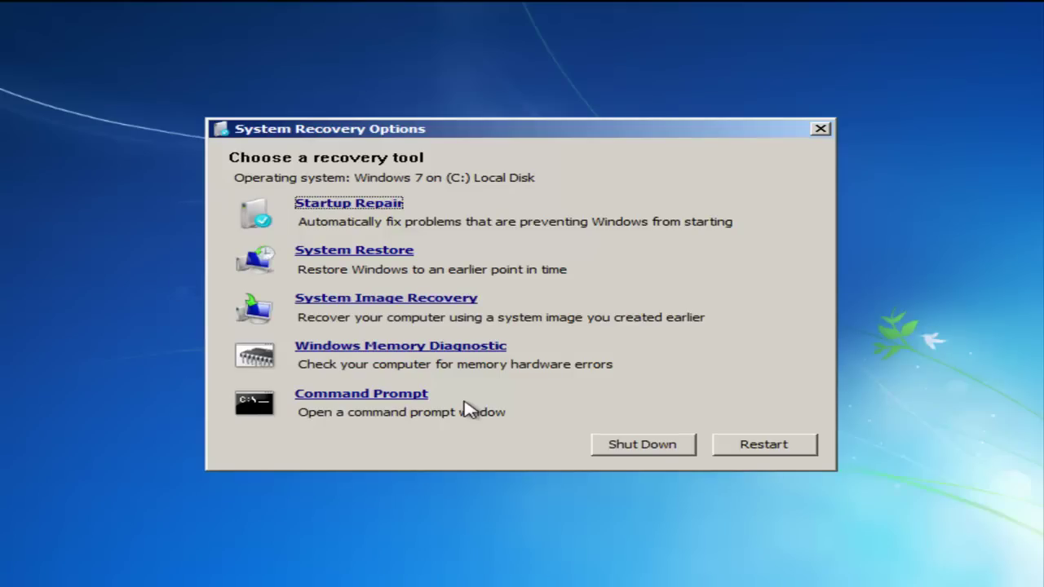
Open the Command Prompt recovery tool and reposition its window lower over the recovery options
{"action": "left_click", "coordinate": [399, 395]}
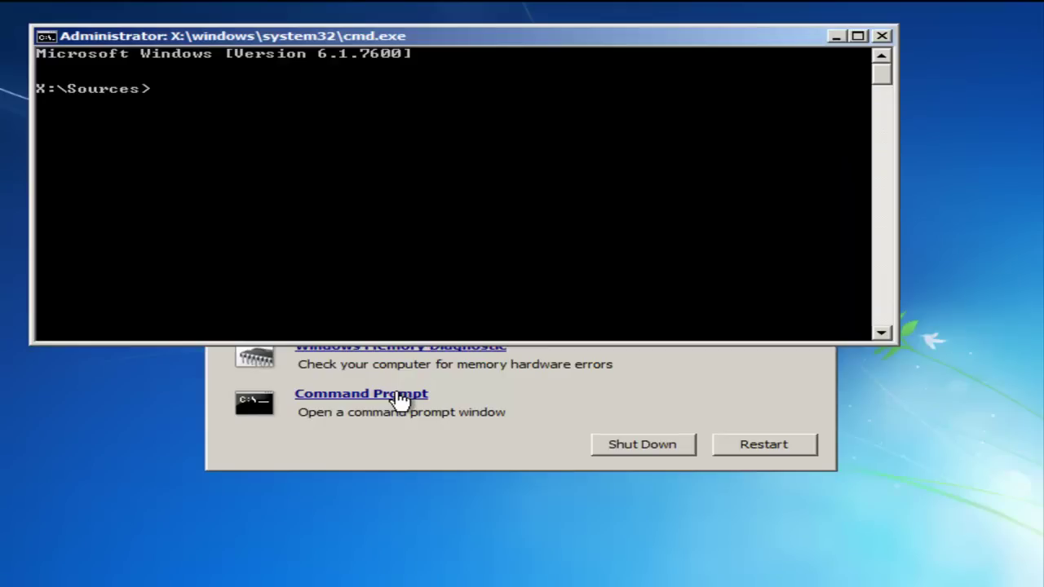
{"action": "left_click_drag", "start_coordinate": [327, 36], "coordinate": [369, 123]}
{"action": "left_click", "coordinate": [332, 199]}
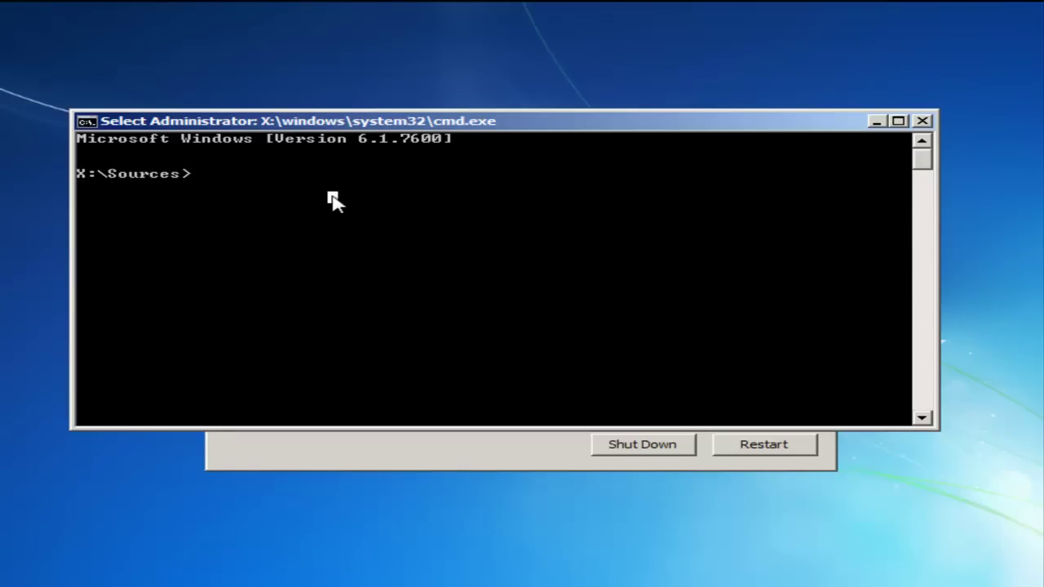
Go up to the root directory with cd .. and switch to the C: drive
{"action": "type", "text": "cd .."}
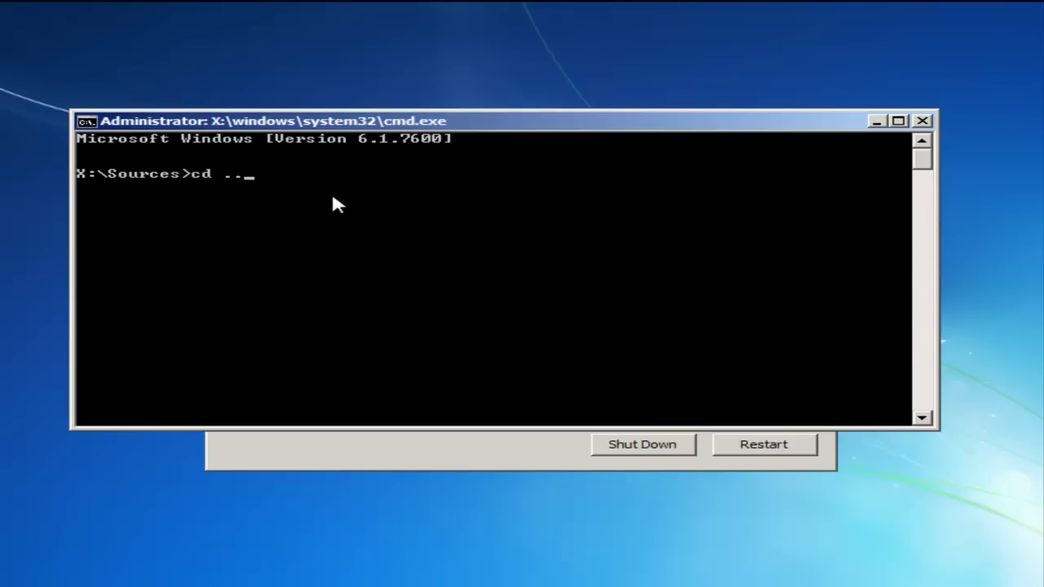
{"action": "key", "text": "BackSpace"}
{"action": "key", "text": "BackSpace"}
{"action": "key", "text": "BackSpace"}
{"action": "key", "text": "BackSpace"}
{"action": "type", "text": "cd .."}
{"action": "key", "text": "Return"}
{"action": "type", "text": "c:"}
{"action": "key", "text": "Return"}
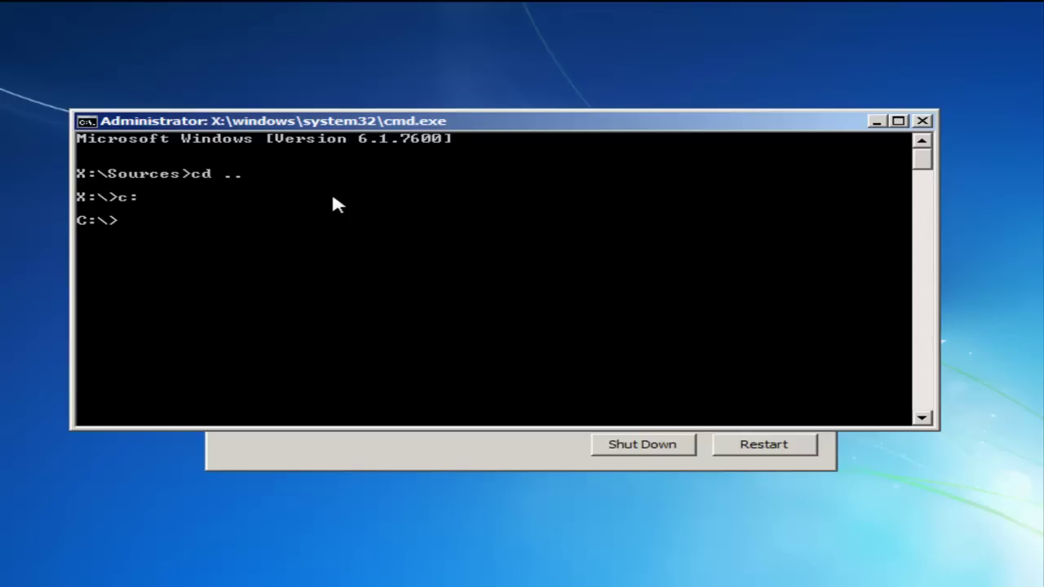
List the contents of the C: drive's root and create a directory named KIWI there
{"action": "type", "text": "dir"}
{"action": "key", "text": "Return"}
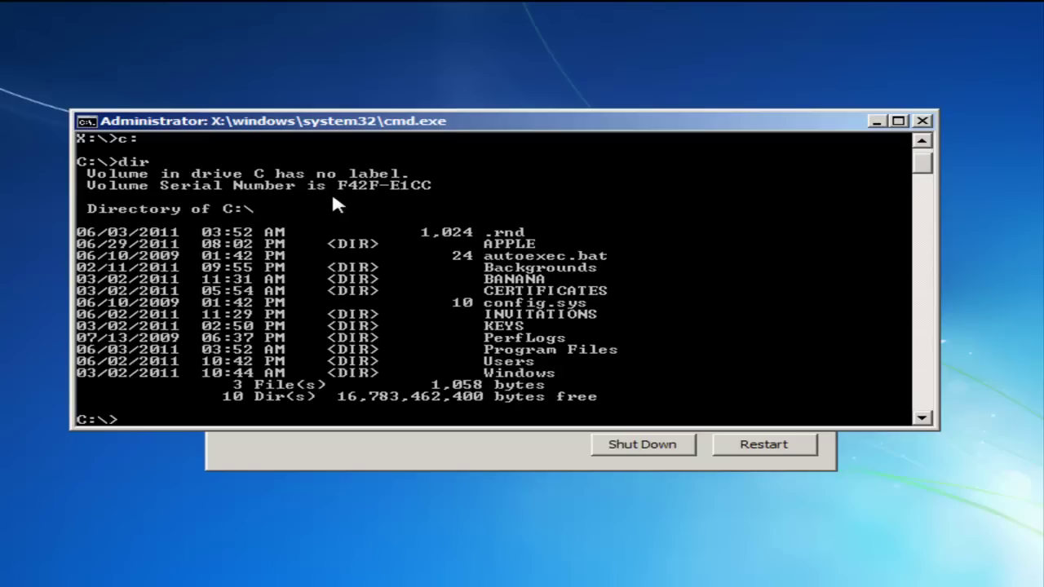
{"action": "type", "text": "mkdir KIWI"}
{"action": "key", "text": "Return"}
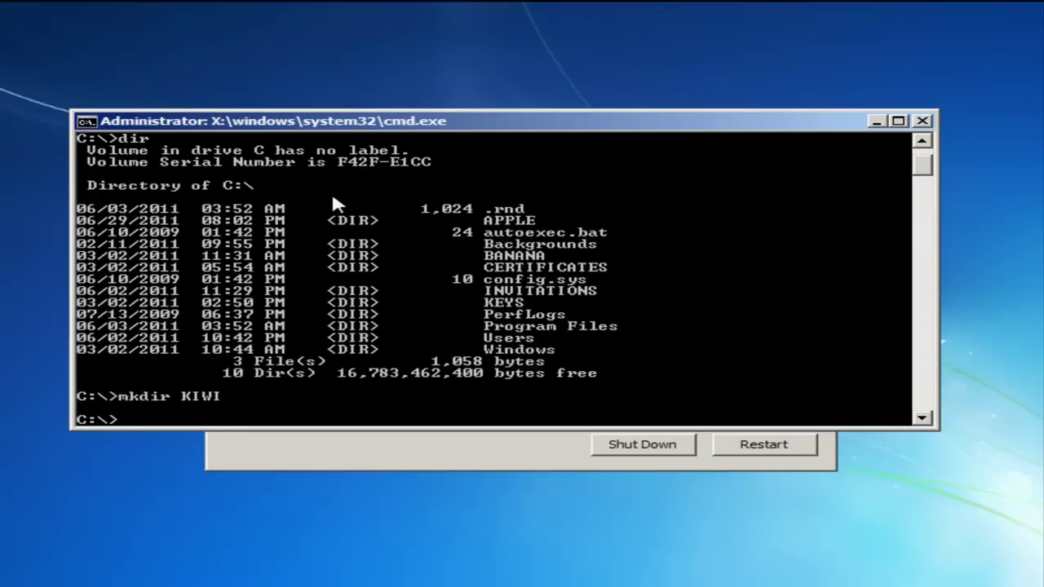
Clear the console and list the C: root directory again to check for the KIWI folder
{"action": "type", "text": "cls"}
{"action": "key", "text": "Return"}
{"action": "type", "text": "dir"}
{"action": "key", "text": "Return"}
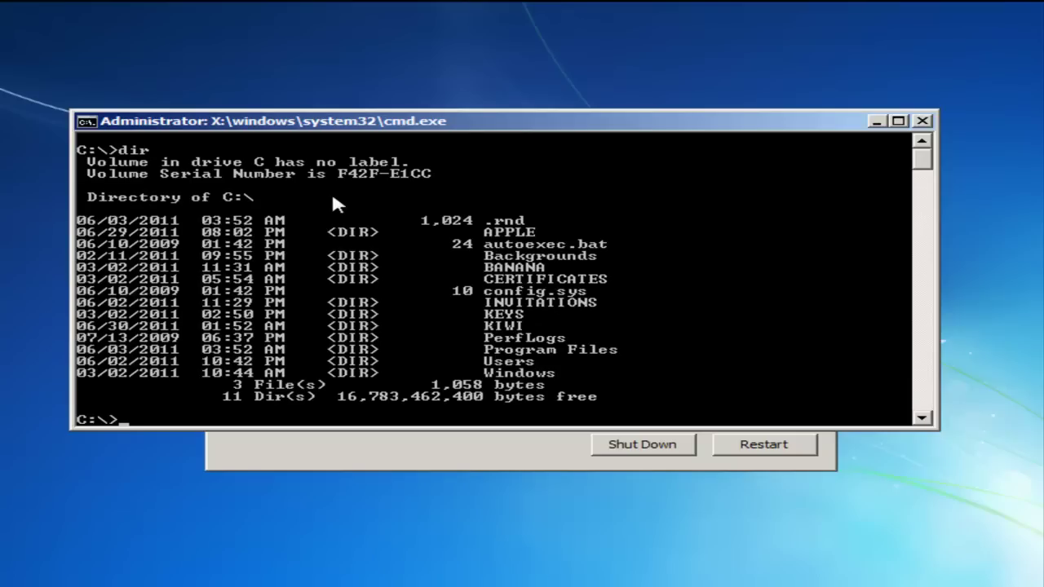
Try to display the console's command list with help, clearing the screen before and after
{"action": "type", "text": "cls"}
{"action": "key", "text": "Return"}
{"action": "type", "text": "help"}
{"action": "key", "text": "Return"}
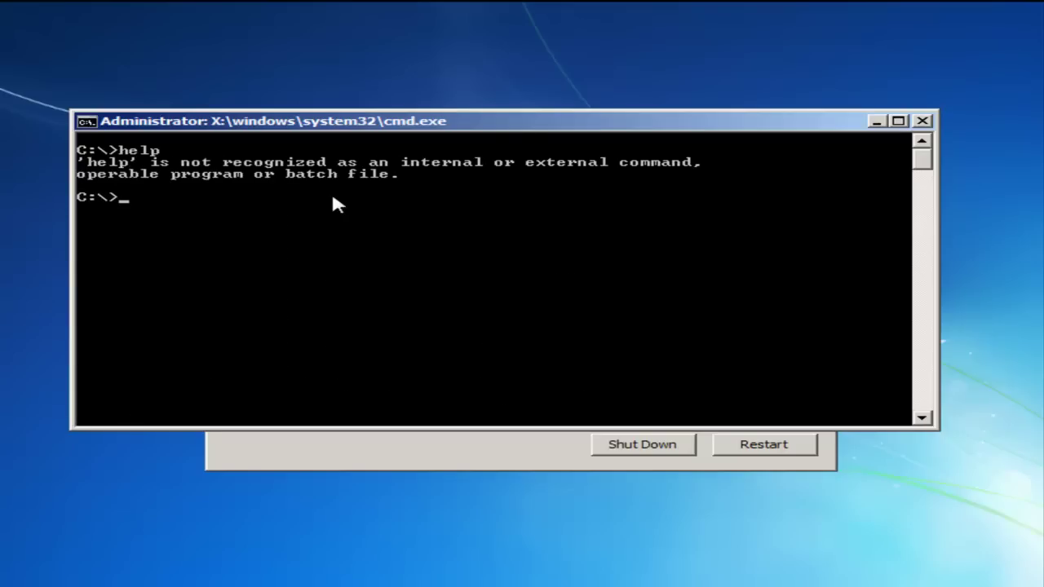
{"action": "type", "text": "cls"}
{"action": "key", "text": "Return"}
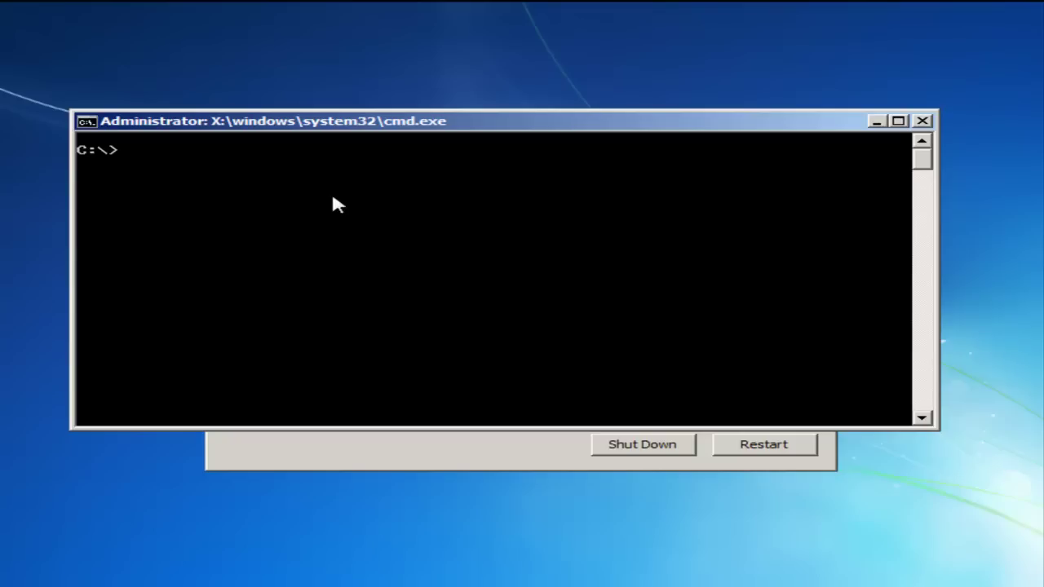
{"action": "type", "text": "listsvc"}
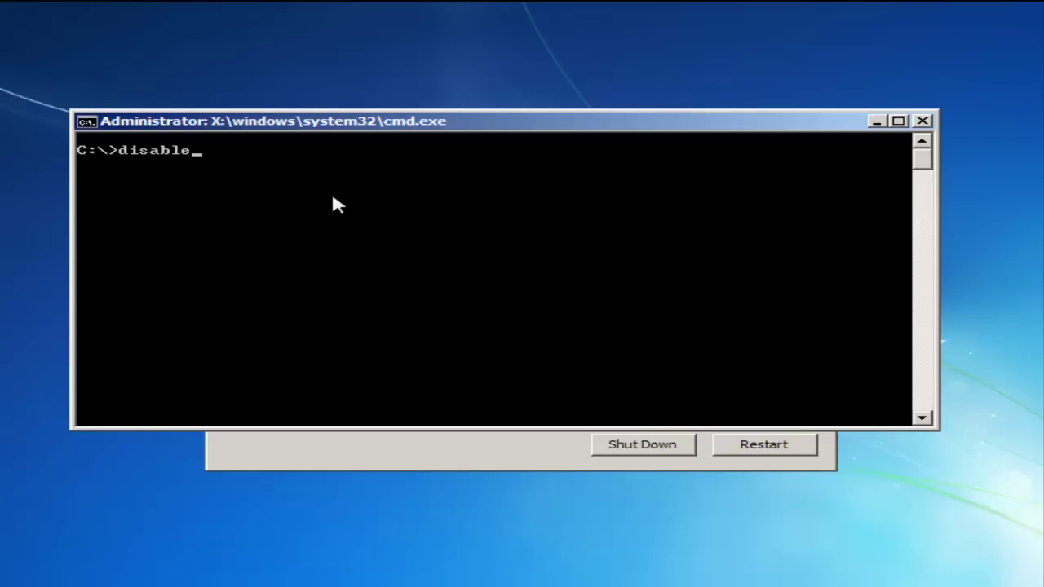
{"action": "key", "text": "BackSpace"}
{"action": "key", "text": "BackSpace"}
{"action": "key", "text": "BackSpace"}
{"action": "key", "text": "BackSpace"}
{"action": "key", "text": "BackSpace"}
{"action": "key", "text": "BackSpace"}
{"action": "key", "text": "BackSpace"}
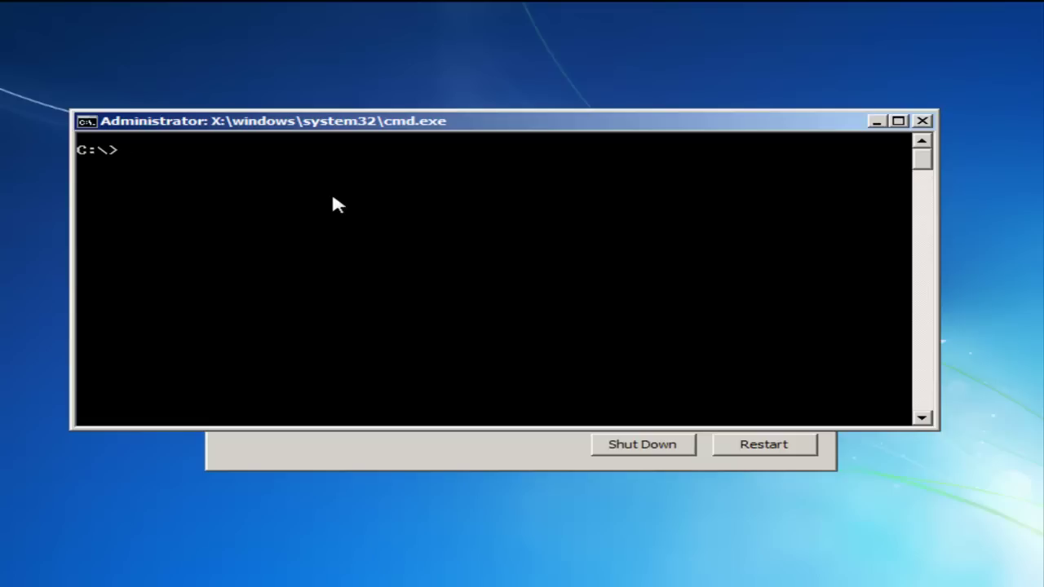
{"action": "type", "text": "fixboo"}
{"action": "key", "text": "BackSpace"}
{"action": "key", "text": "BackSpace"}
{"action": "key", "text": "BackSpace"}
{"action": "key", "text": "BackSpace"}
{"action": "key", "text": "BackSpace"}
{"action": "key", "text": "BackSpace"}
Try to run the fixmbr command and clear the console output
{"action": "type", "text": "fixmbr"}
{"action": "key", "text": "Return"}
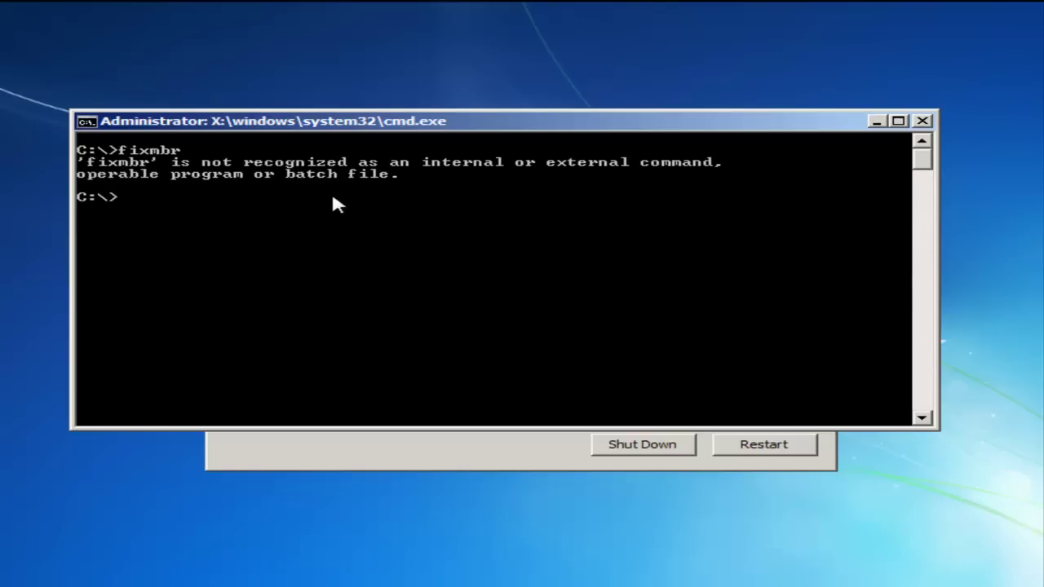
{"action": "type", "text": "clear"}
{"action": "key", "text": "Return"}
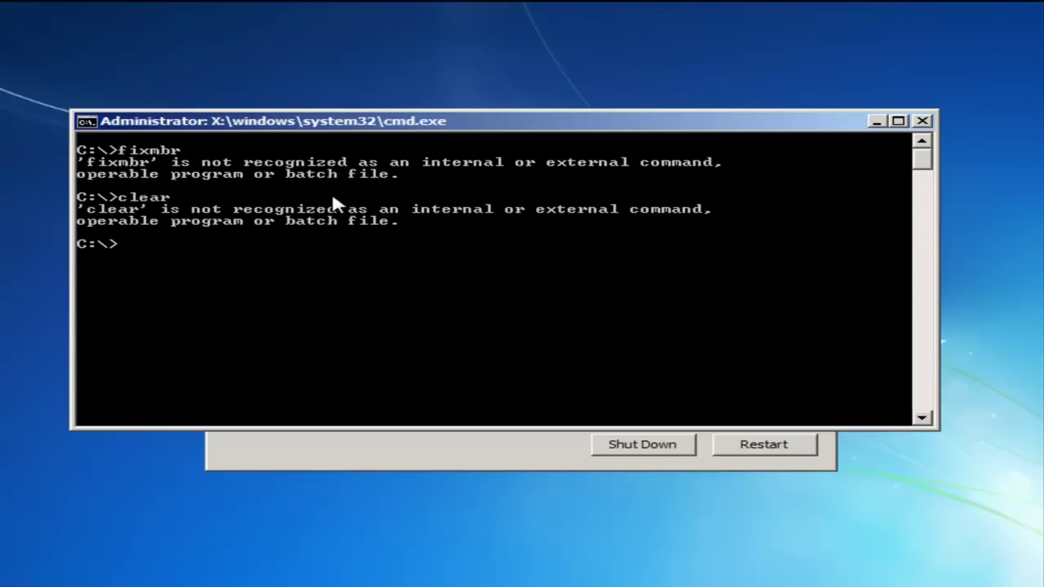
{"action": "type", "text": "cls"}
{"action": "key", "text": "Return"}
Display the boot configuration data with bcdedit and review the Boot Manager and Boot Loader entries
{"action": "type", "text": "b"}
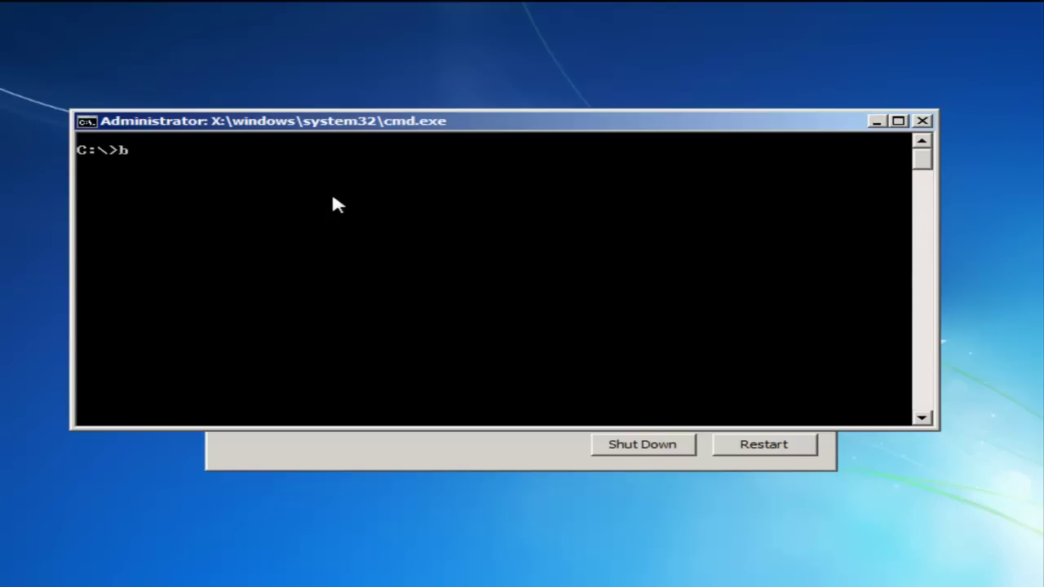
{"action": "type", "text": "cdedit"}
{"action": "key", "text": "Return"}
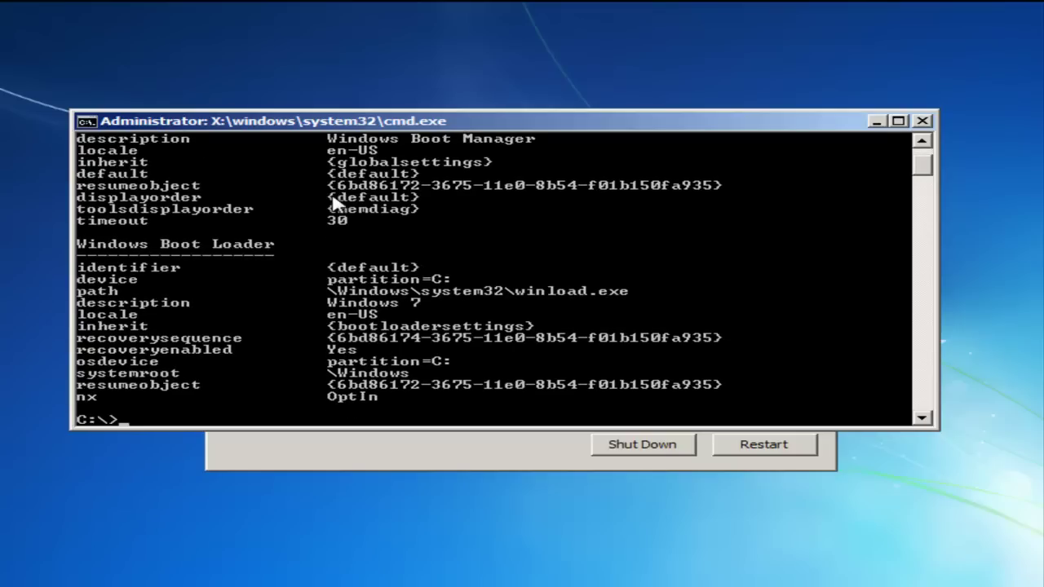
{"action": "mouse_move", "coordinate": [925, 169]}
{"action": "left_mouse_down"}
{"action": "mouse_move", "coordinate": [923, 144]}
{"action": "mouse_move", "coordinate": [925, 164]}
{"action": "left_mouse_up"}
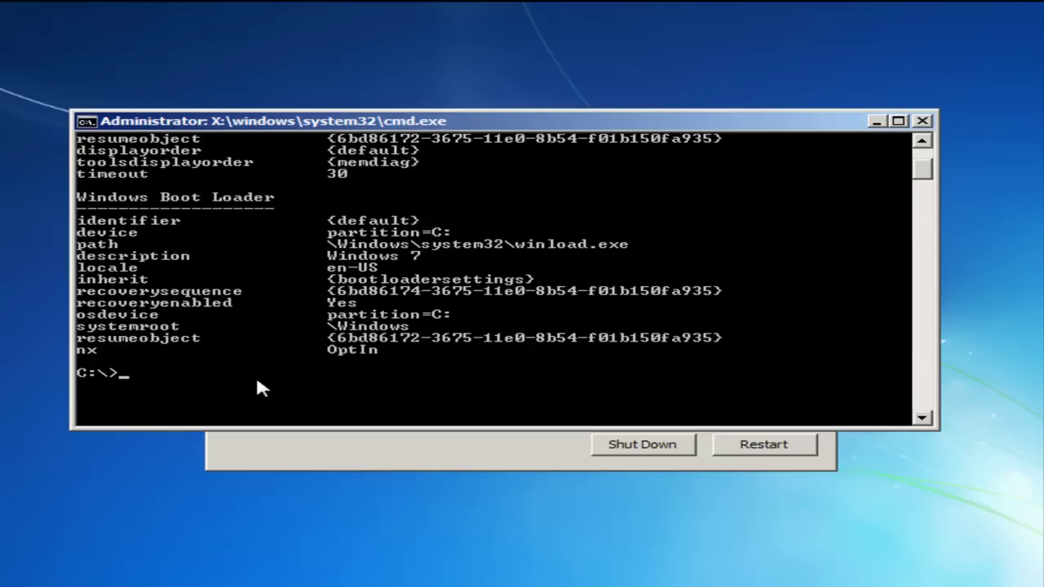
Start the diskpart utility and display its list of available commands with ?
{"action": "type", "text": "diskpart"}
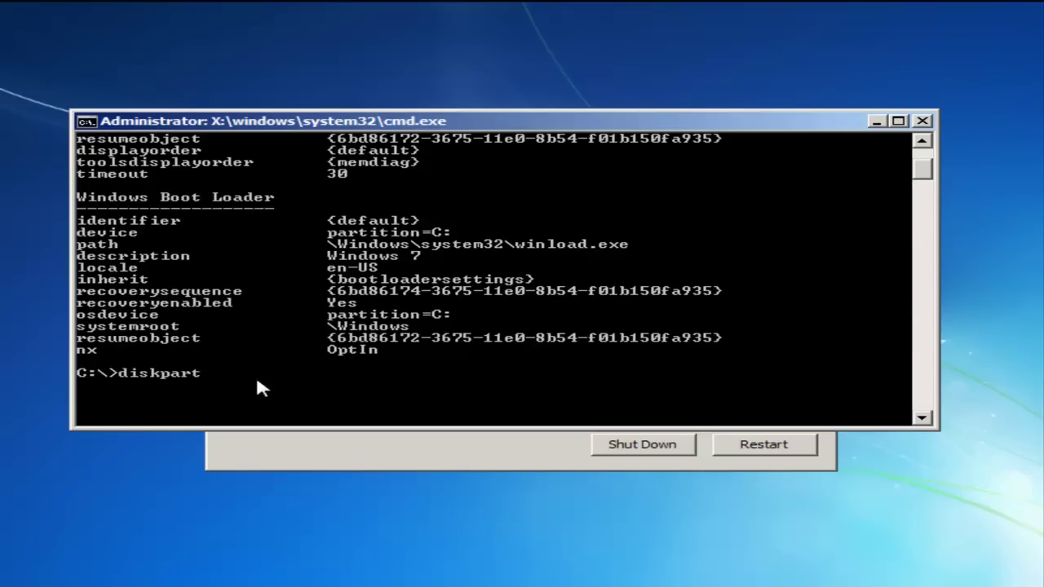
{"action": "key", "text": "Return"}
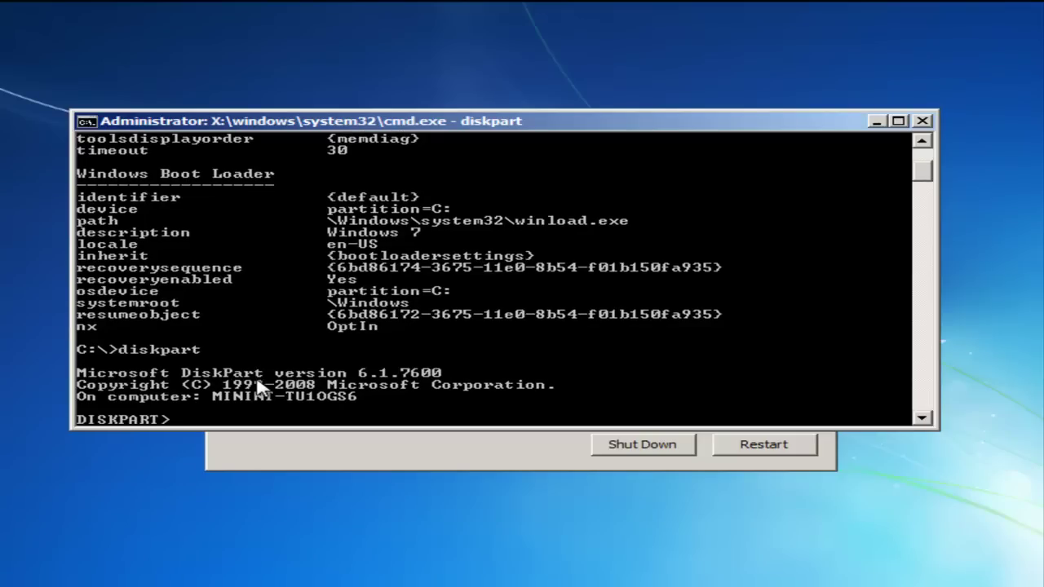
{"action": "key", "text": "Return"}
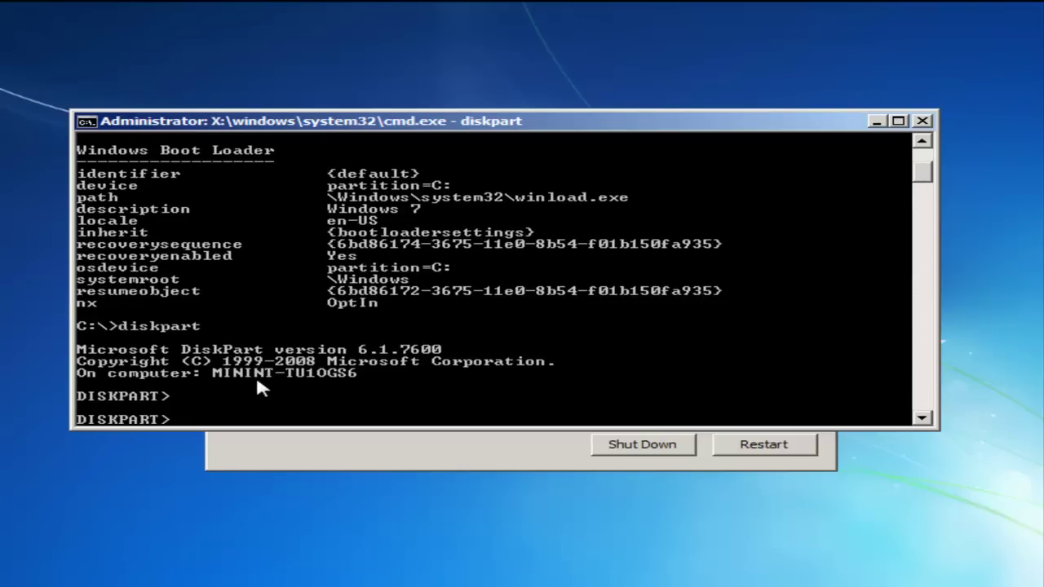
{"action": "type", "text": "?"}
{"action": "key", "text": "Return"}
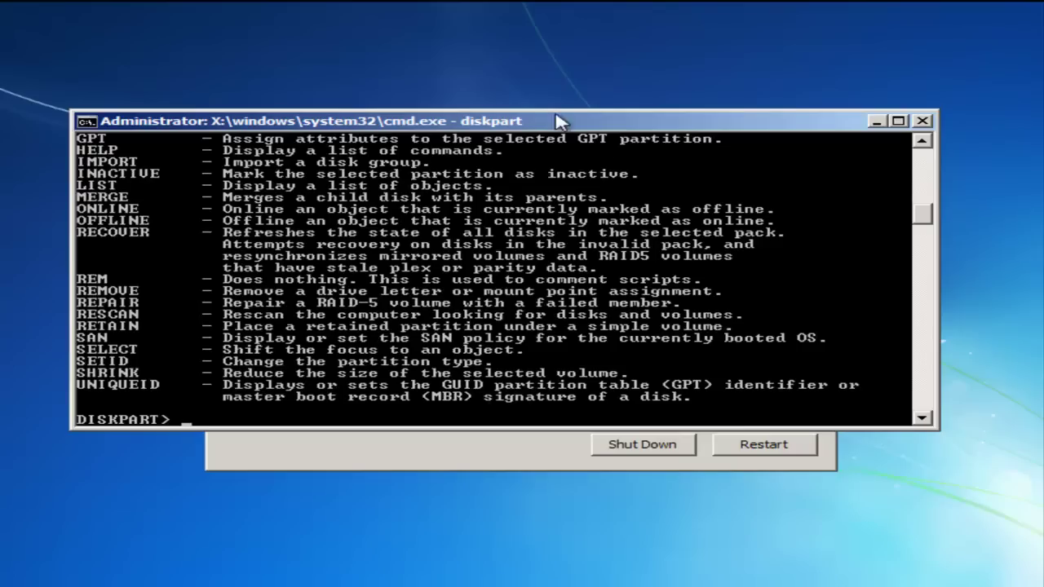
Move the console window higher and look through the listed DiskPart commands
{"action": "left_click_drag", "start_coordinate": [554, 109], "coordinate": [555, 29]}
{"action": "mouse_move", "coordinate": [928, 139]}
{"action": "left_mouse_down"}
{"action": "mouse_move", "coordinate": [927, 112]}
{"action": "mouse_move", "coordinate": [933, 156]}
{"action": "left_mouse_up"}
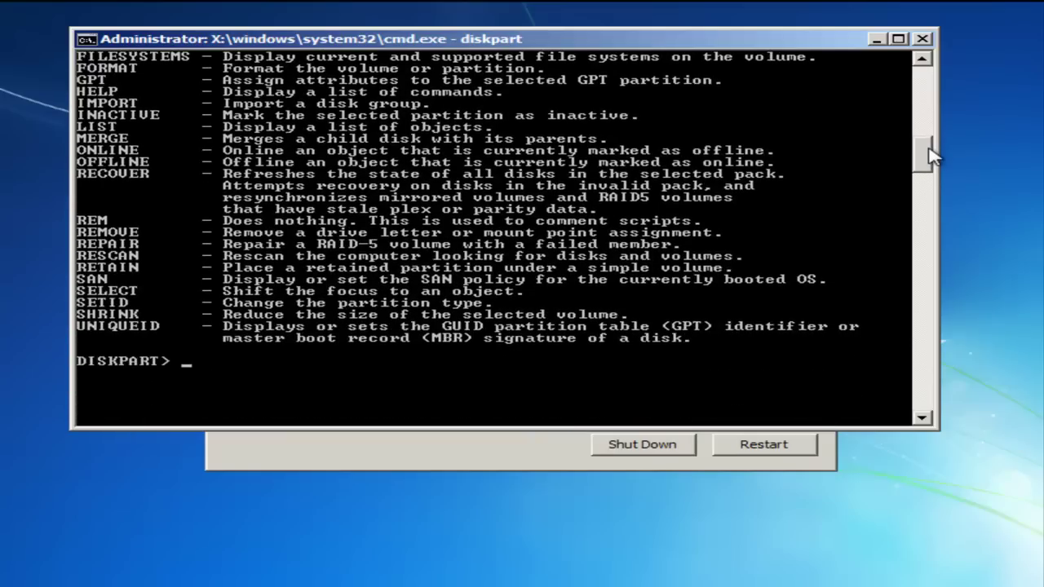
{"action": "left_click", "coordinate": [228, 373]}
{"action": "left_click", "coordinate": [188, 361]}
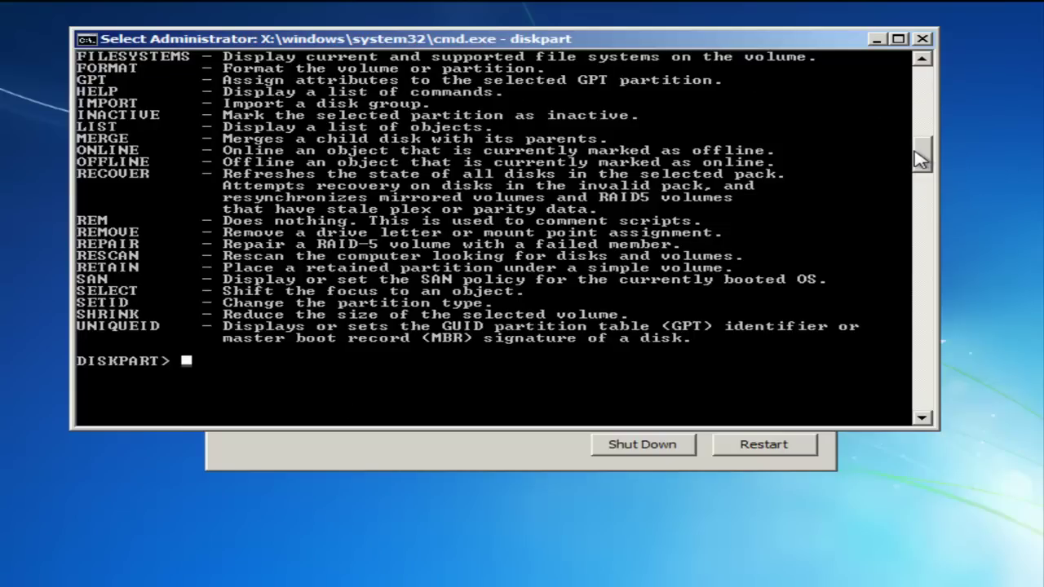
Finish reviewing the DiskPart command list and leave the utility with exit
{"action": "scroll", "coordinate": [922, 162], "scroll_direction": "down", "scroll_amount": 1}
{"action": "left_click_drag", "start_coordinate": [922, 161], "coordinate": [922, 159]}
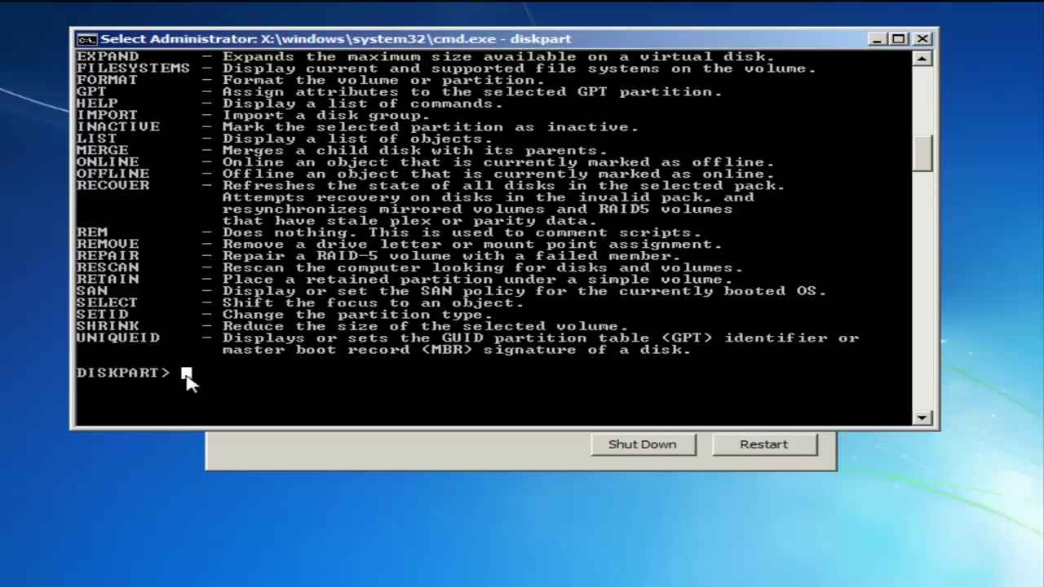
{"action": "type", "text": "qui"}
{"action": "key", "text": "Return"}
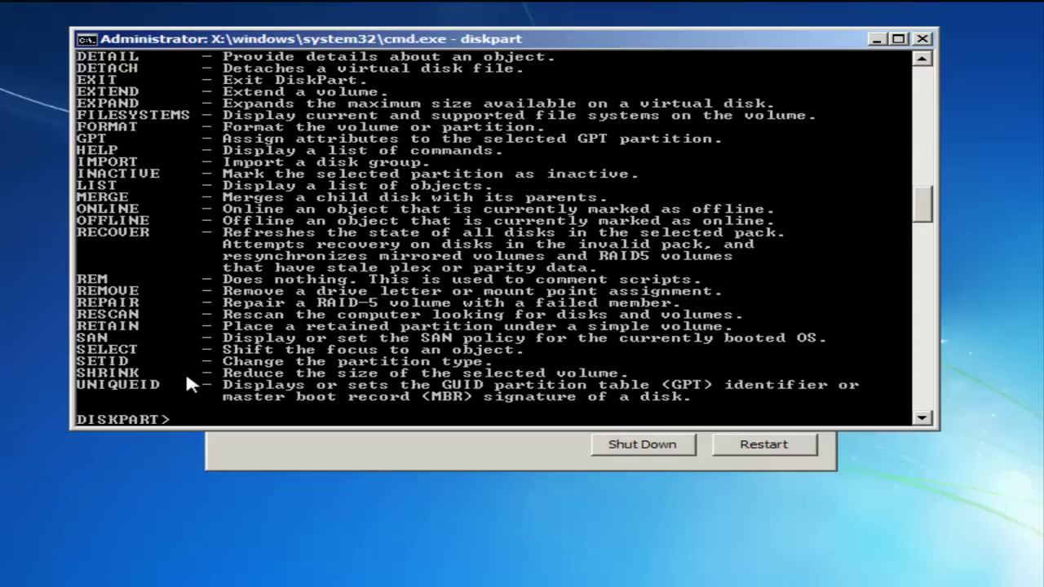
{"action": "type", "text": "exit"}
{"action": "key", "text": "Return"}
{"action": "left_click", "coordinate": [343, 374]}
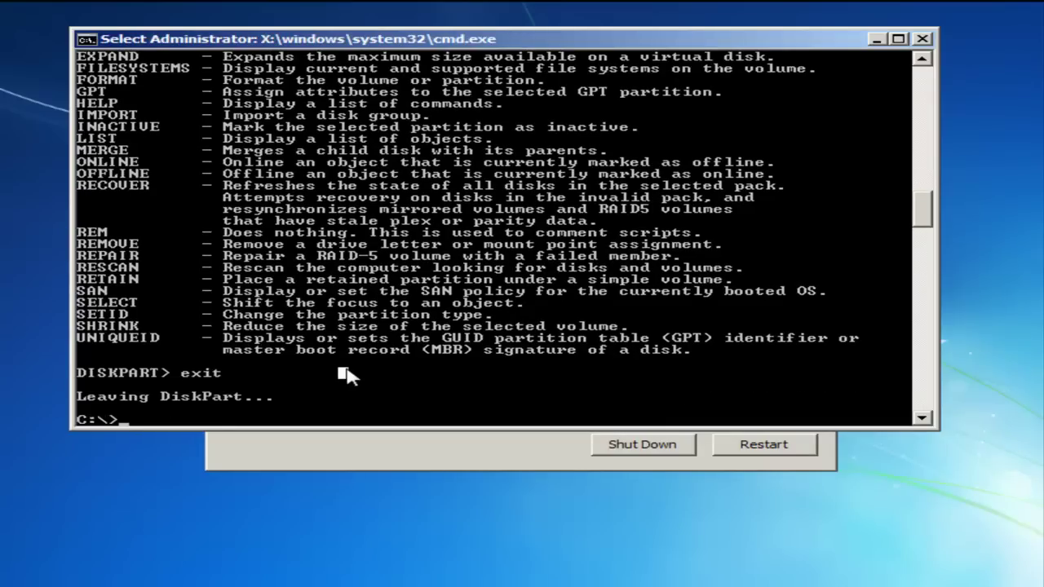
Clear the console output and run bootrec without options to list its supported commands
{"action": "type", "text": "cls"}
{"action": "key", "text": "Return"}
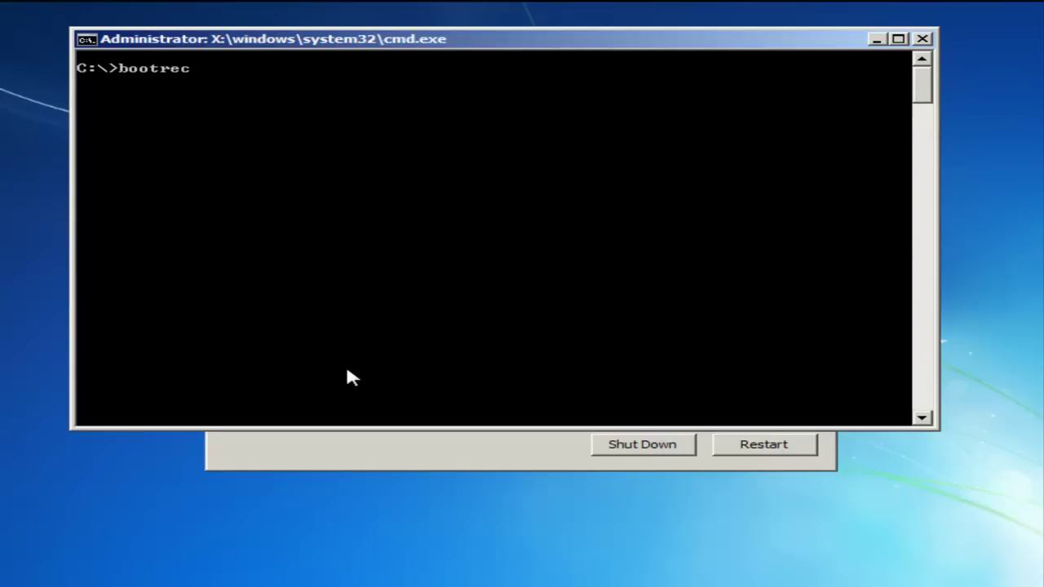
{"action": "key", "text": "Return"}
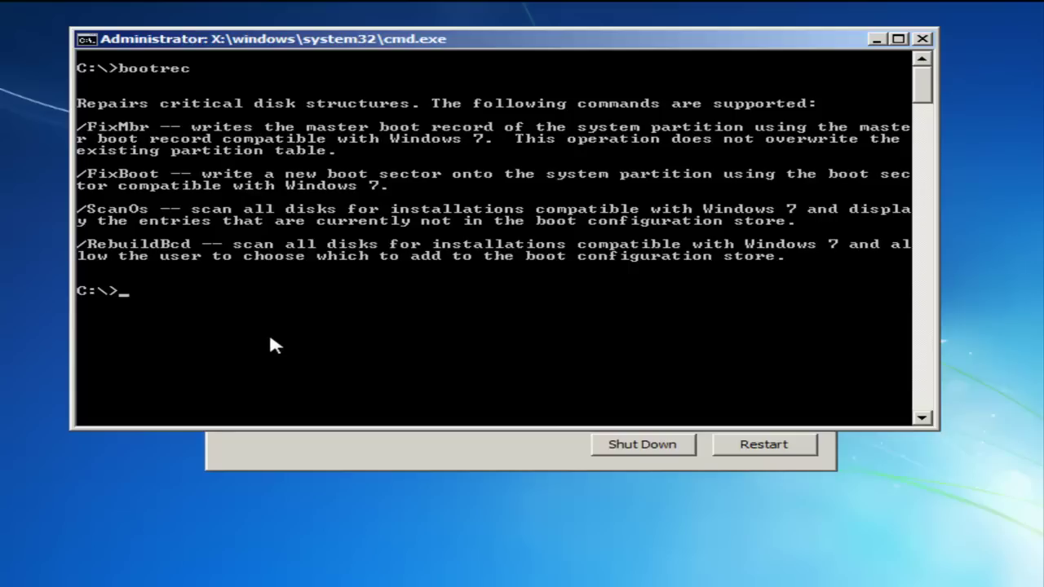
Repair the master boot record with bootrec /fixmbr and write a new boot sector with bootrec /fixboot
{"action": "type", "text": "bootrec /fixmbr"}
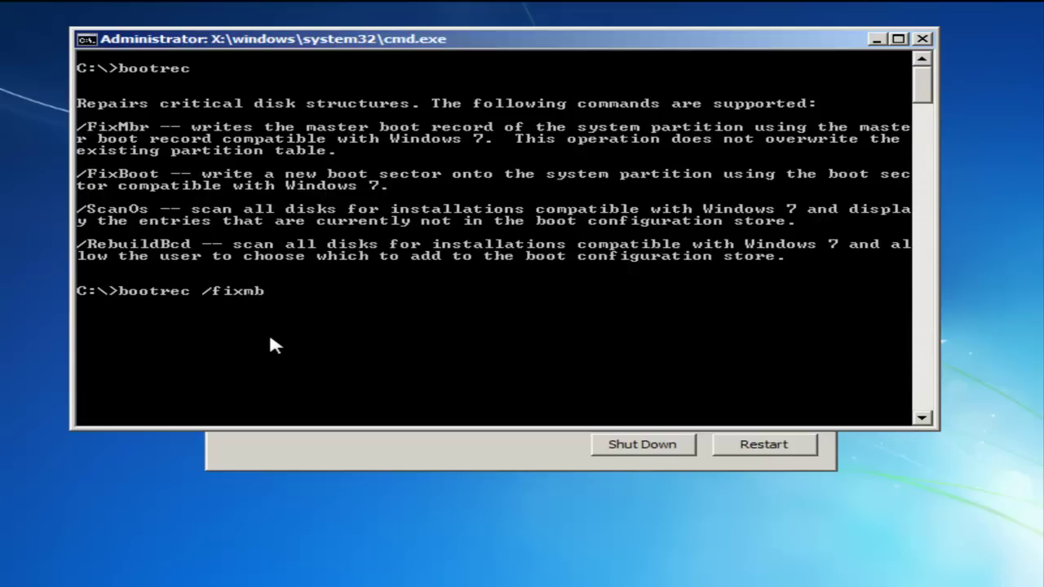
{"action": "key", "text": "Return"}
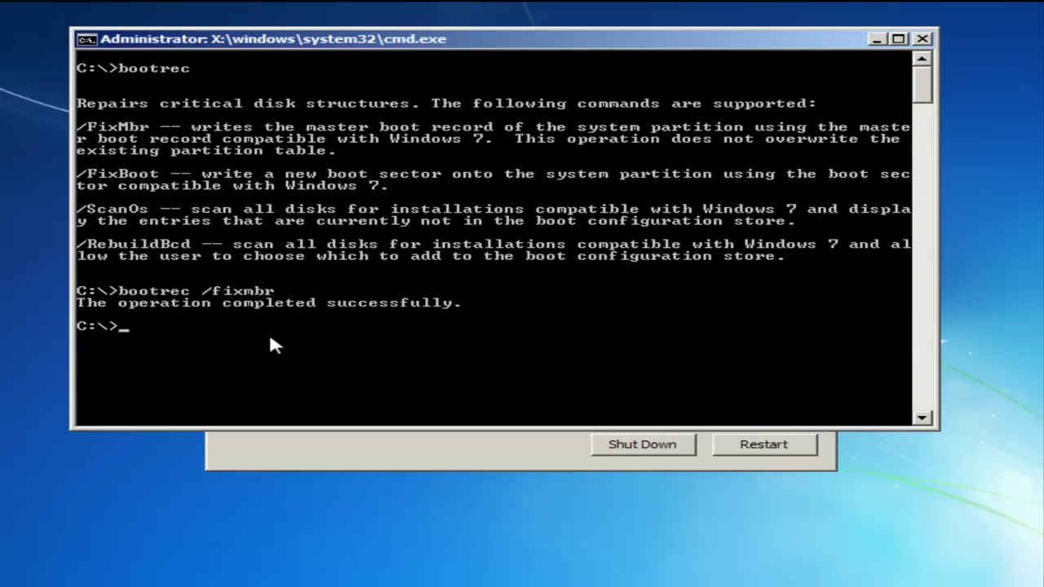
{"action": "key", "text": "Up"}
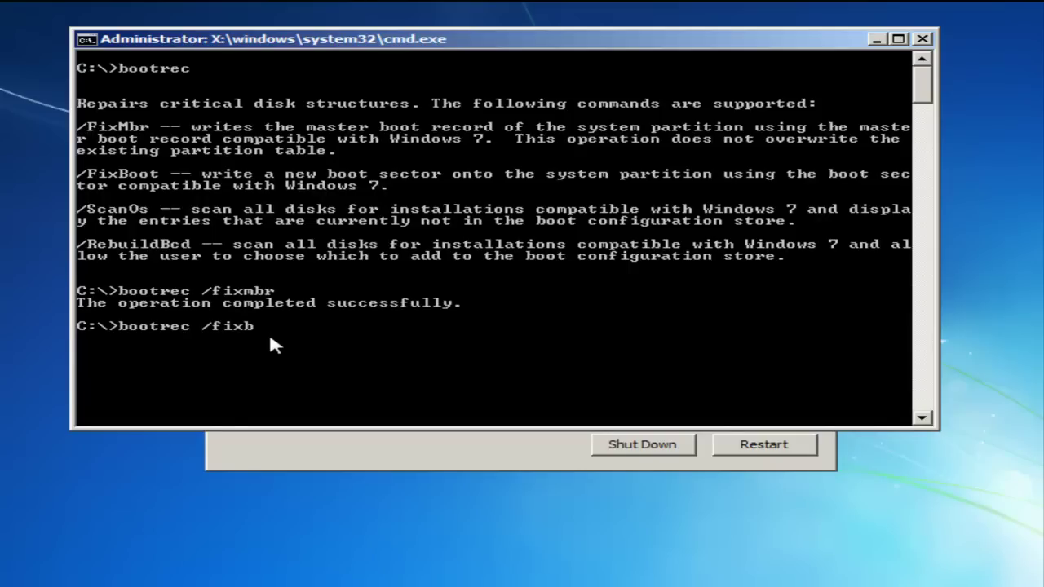
{"action": "key", "text": "Return"}
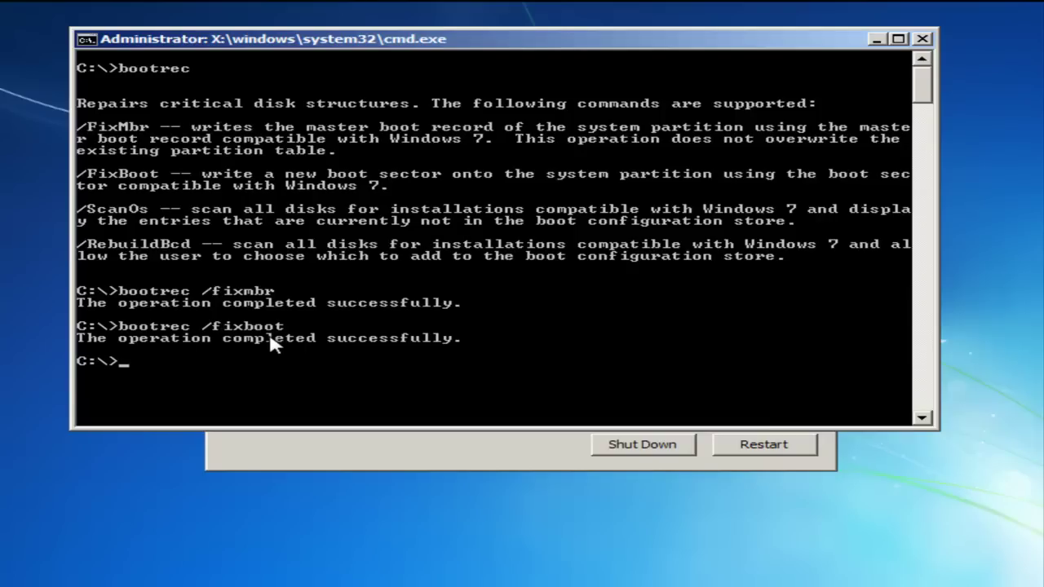
Reuse the previous bootrec command and change its option to /ScanOs without running it
{"action": "key", "text": "Up"}
{"action": "key", "text": "BackSpace"}
{"action": "key", "text": "BackSpace"}
{"action": "key", "text": "BackSpace"}
{"action": "key", "text": "BackSpace"}
{"action": "key", "text": "BackSpace"}
{"action": "key", "text": "BackSpace"}
{"action": "key", "text": "BackSpace"}
{"action": "type", "text": "ScanOs"}
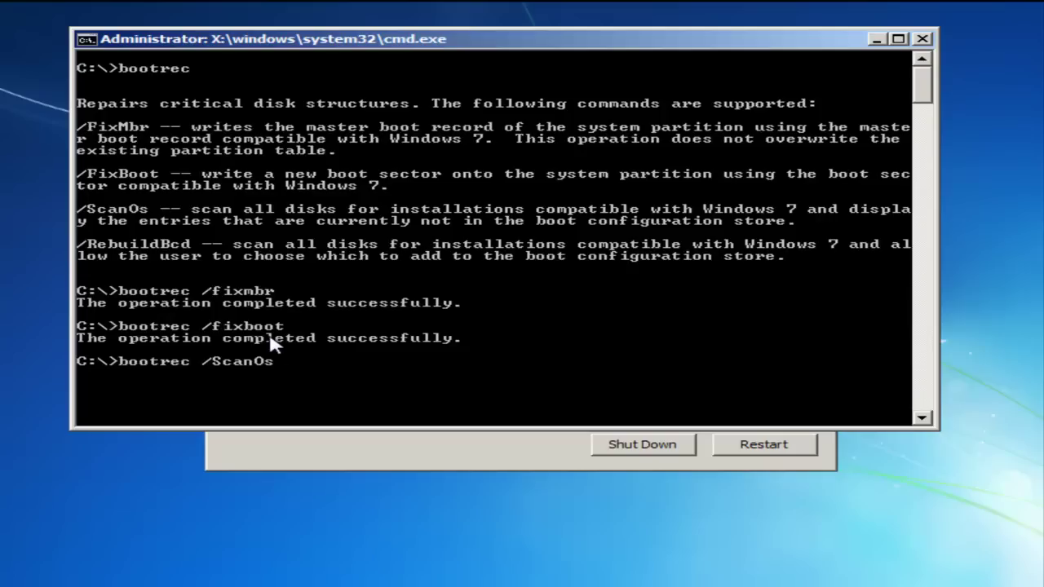
Replace the ScanOs option in the pending bootrec command with RebuildBCD, without running it
{"action": "key", "text": "BackSpace"}
{"action": "key", "text": "BackSpace"}
{"action": "key", "text": "BackSpace"}
{"action": "key", "text": "BackSpace"}
{"action": "key", "text": "BackSpace"}
{"action": "key", "text": "BackSpace"}
{"action": "type", "text": "RebuildBCD"}
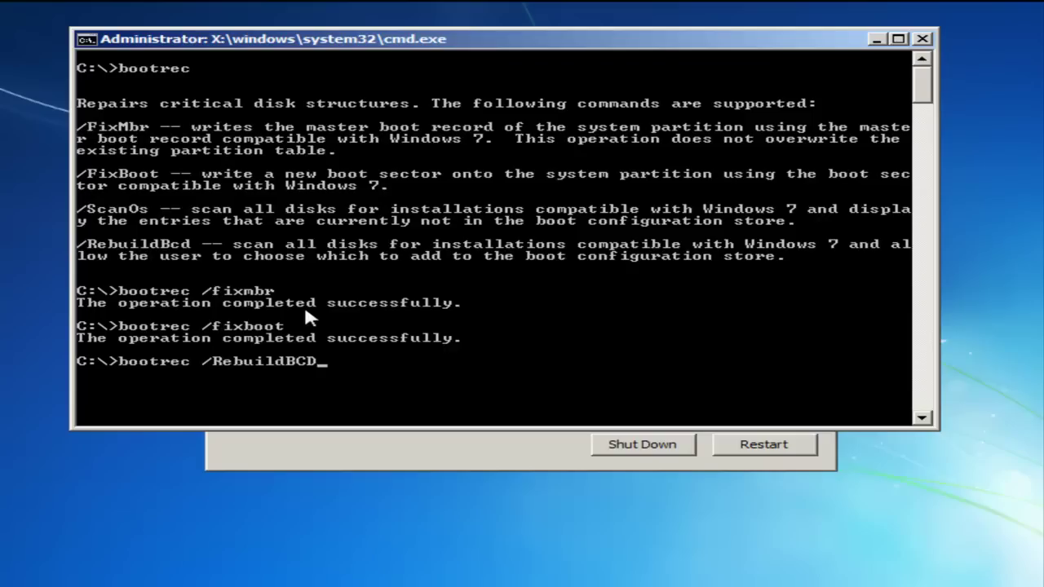
Erase the pending bootrec command from the prompt
{"action": "key", "text": "BackSpace"}
{"action": "key", "text": "BackSpace"}
{"action": "key", "text": "BackSpace"}
{"action": "key", "text": "BackSpace"}
{"action": "key", "text": "BackSpace"}
{"action": "key", "text": "BackSpace"}
{"action": "key", "text": "BackSpace"}
{"action": "key", "text": "BackSpace"}
{"action": "key", "text": "BackSpace"}
{"action": "key", "text": "BackSpace"}
{"action": "key", "text": "BackSpace"}
{"action": "key", "text": "BackSpace"}
{"action": "key", "text": "BackSpace"}
{"action": "key", "text": "BackSpace"}
{"action": "key", "text": "BackSpace"}
{"action": "key", "text": "BackSpace"}
{"action": "key", "text": "BackSpace"}
{"action": "key", "text": "BackSpace"}
{"action": "key", "text": "BackSpace"}
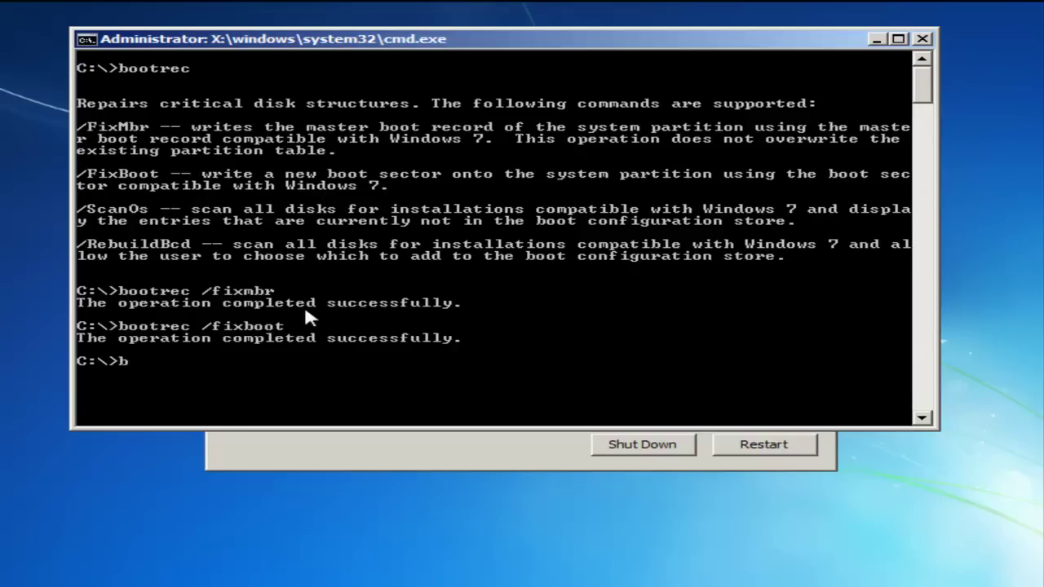
Clear the console output and display the chkdsk help with chkdsk /?
{"action": "type", "text": "cls"}
{"action": "key", "text": "Return"}
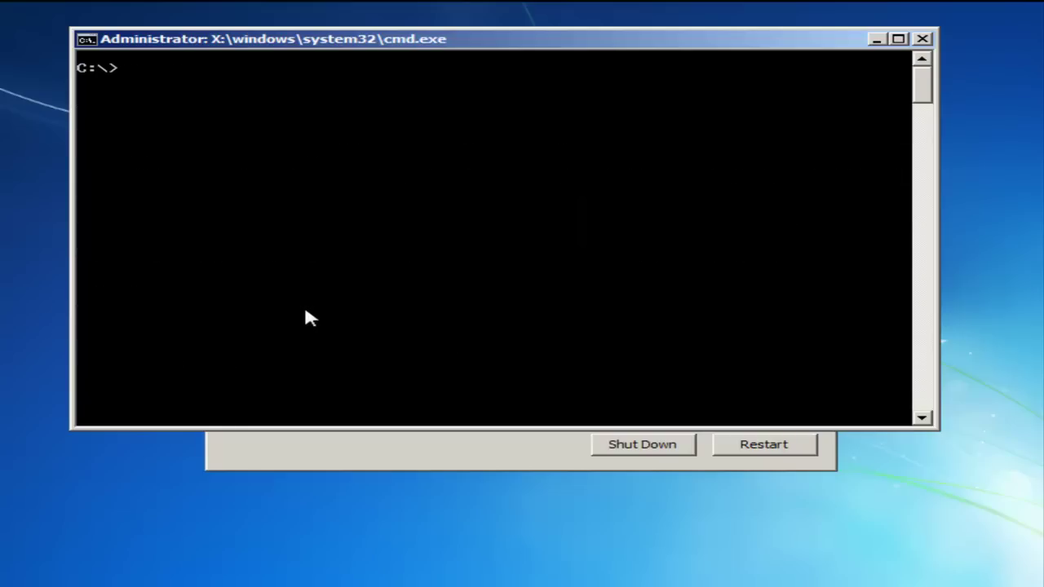
{"action": "type", "text": "chkdsk /?"}
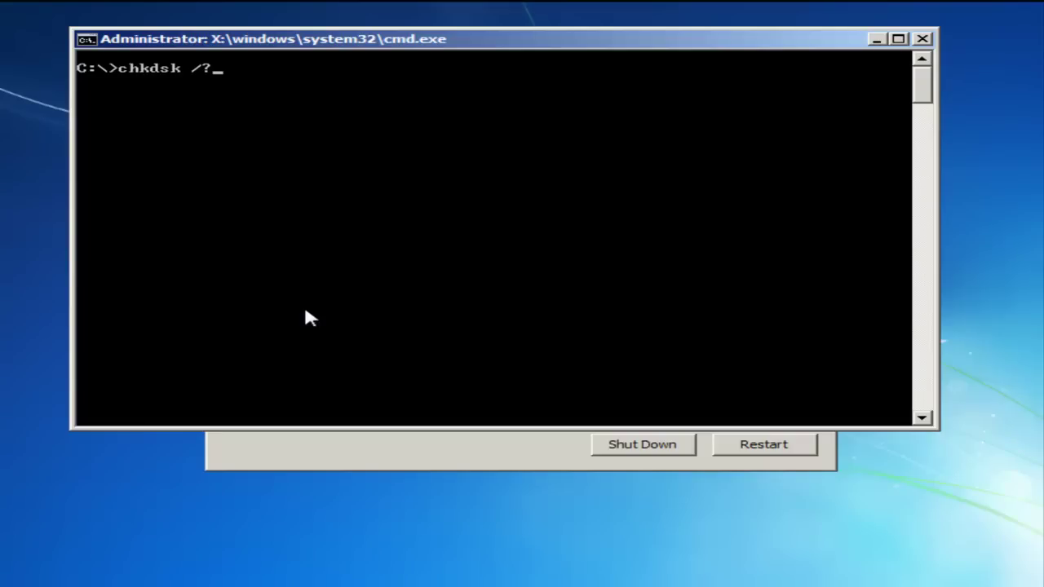
{"action": "key", "text": "Return"}
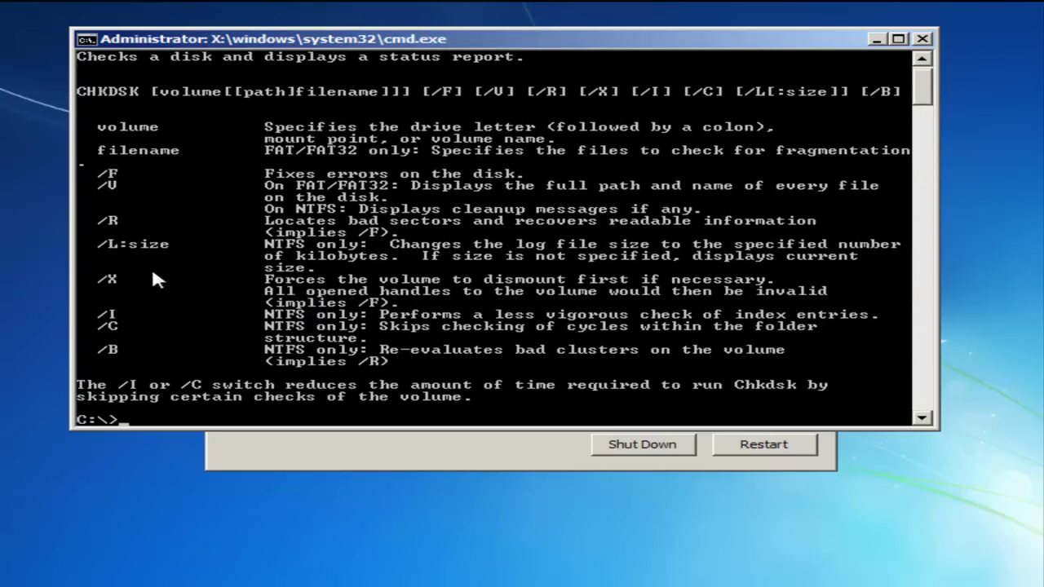